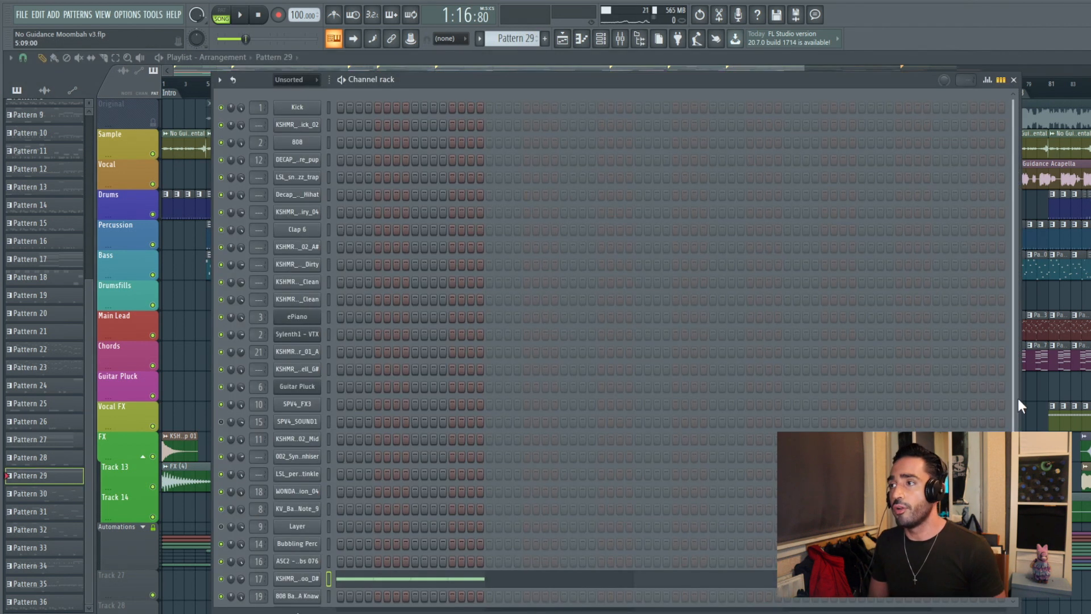
- Close the channel rack and play the arrangement from around bar 33 in Drop 1
key(F6)
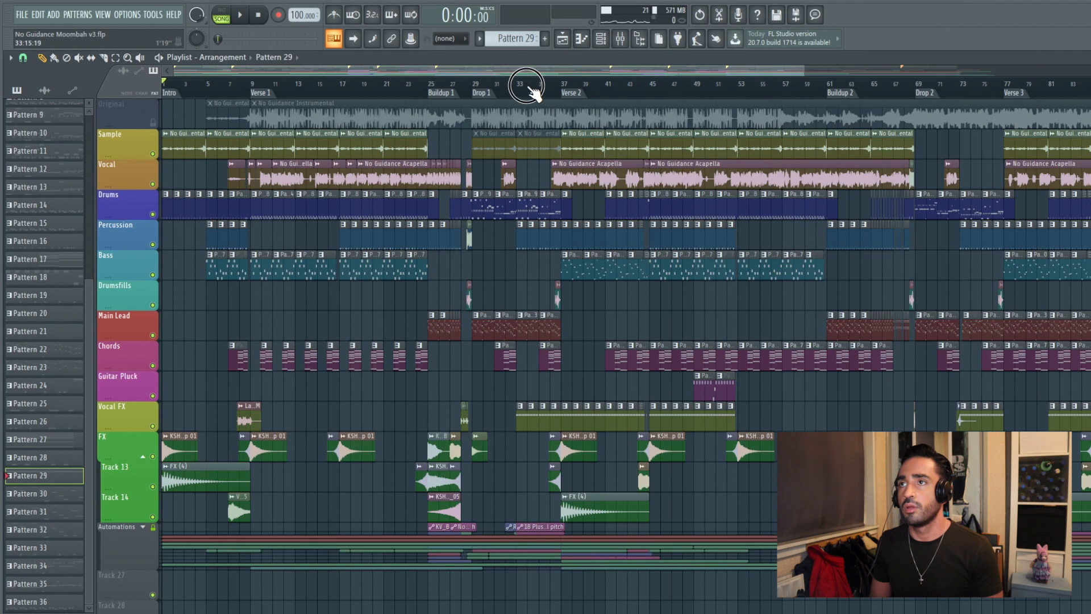
click(525, 85)
key(space)
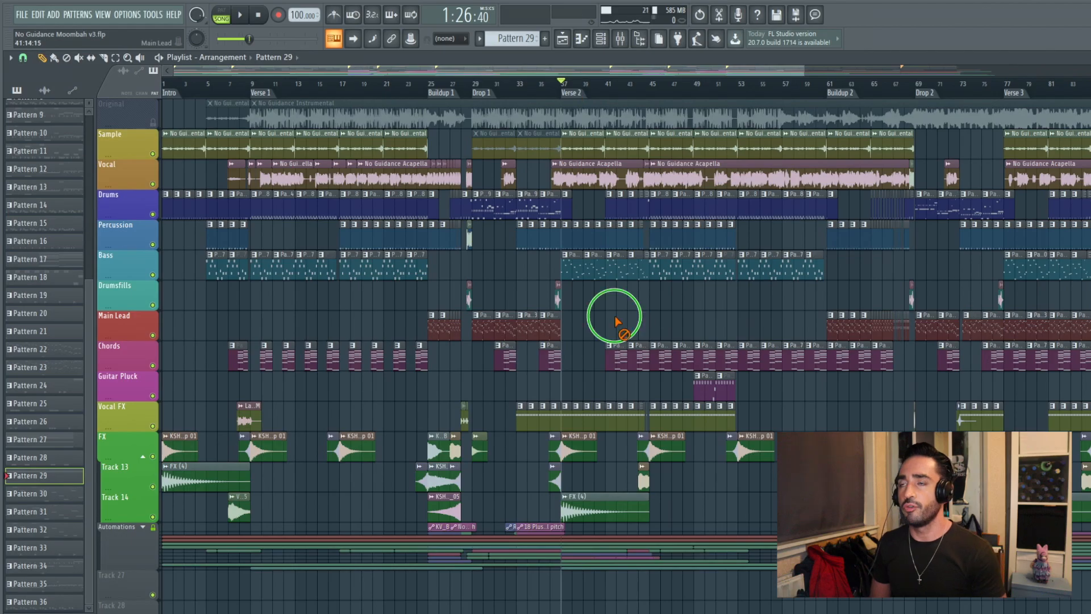
- Solo the Bass track during Verse 2 playback and inspect the effects chain on mixer Insert 19
key(space)
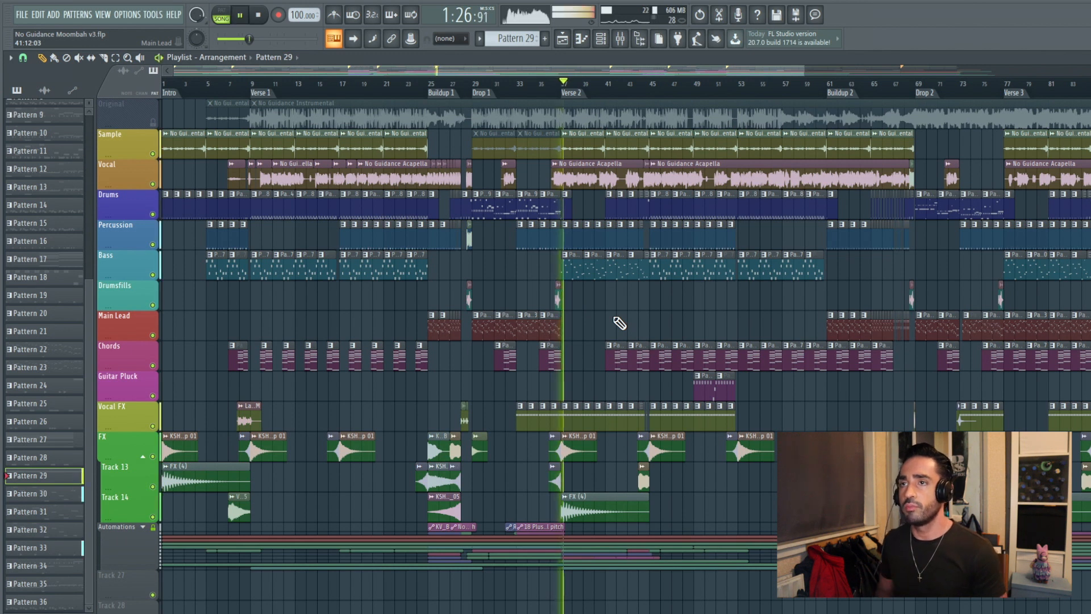
ctrl+click(153, 276)
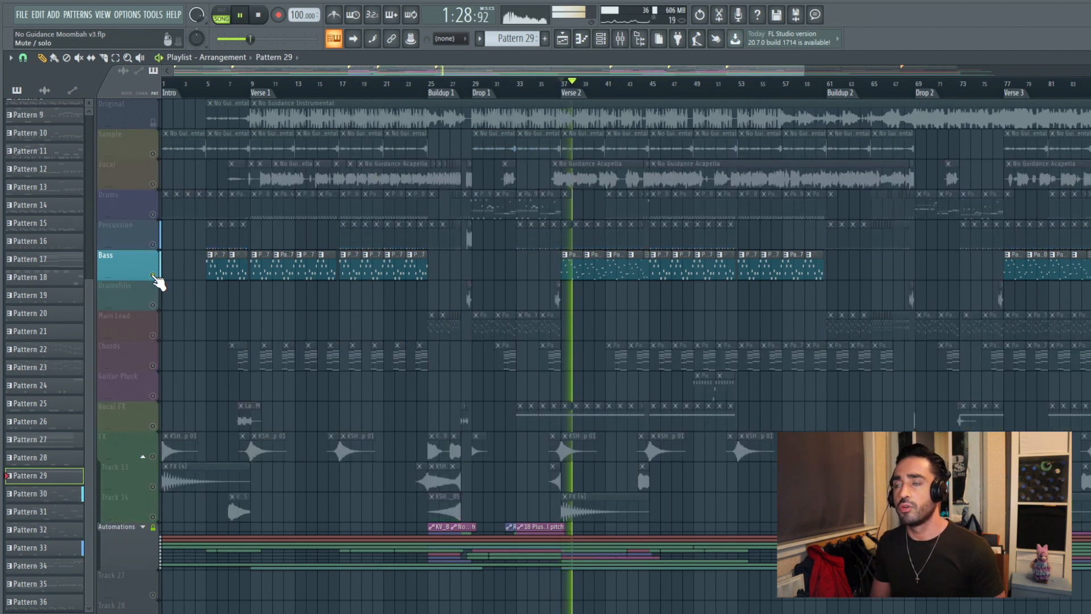
click(620, 38)
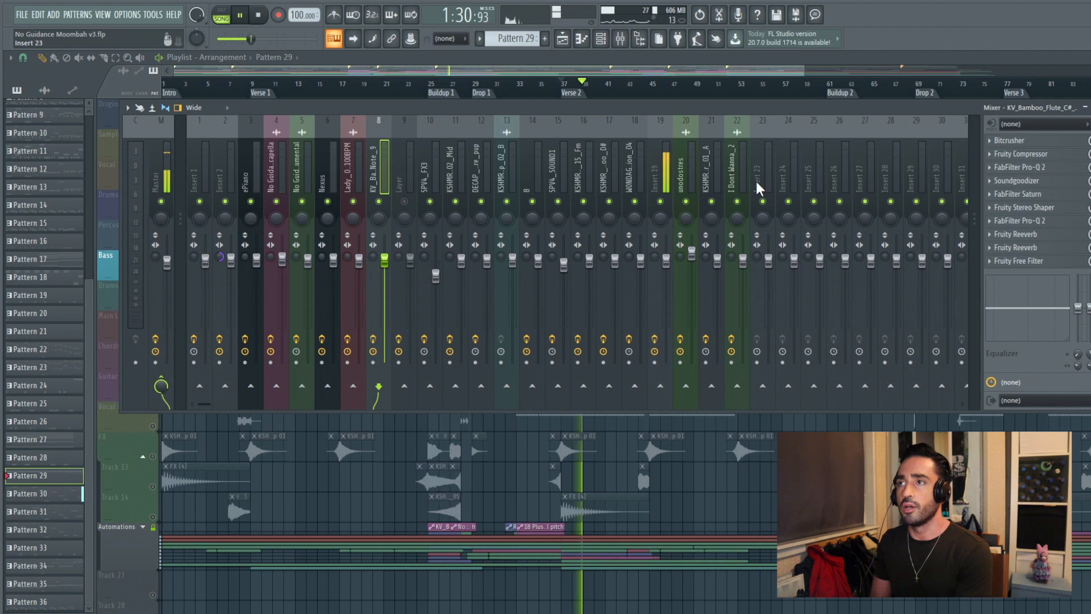
click(661, 169)
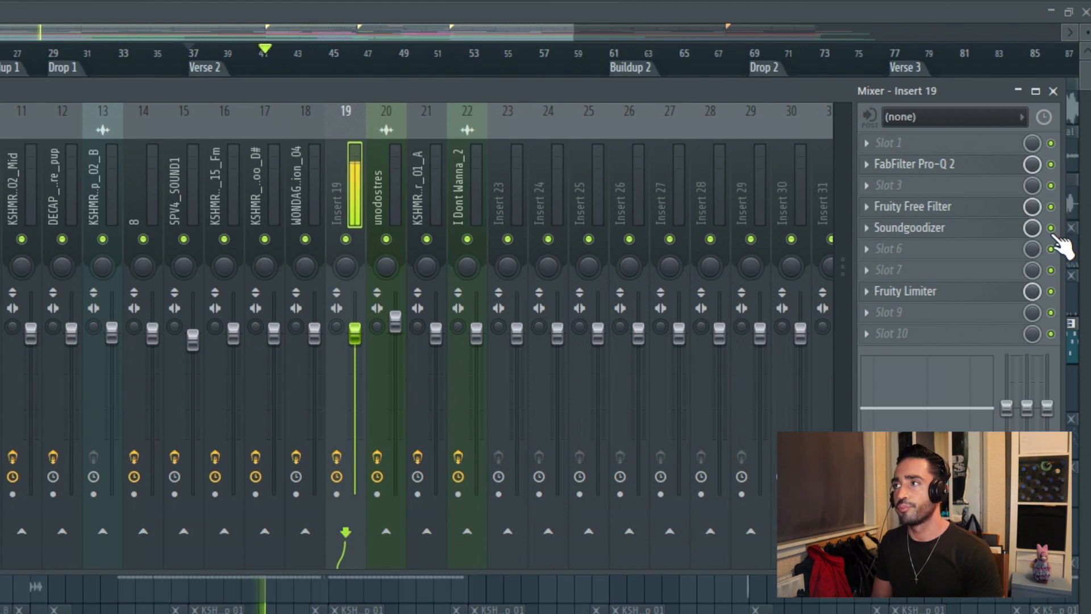
key(F9)
key(space)
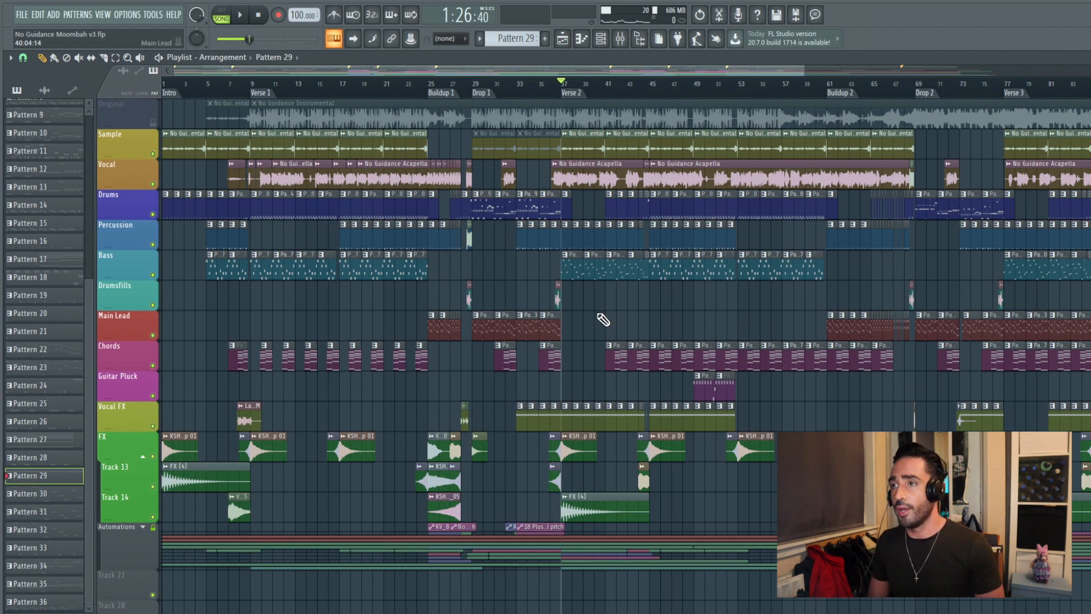
- Play the start of Verse 2 with all tracks and examine Pattern 33's percussion steps in the channel rack
key(space)
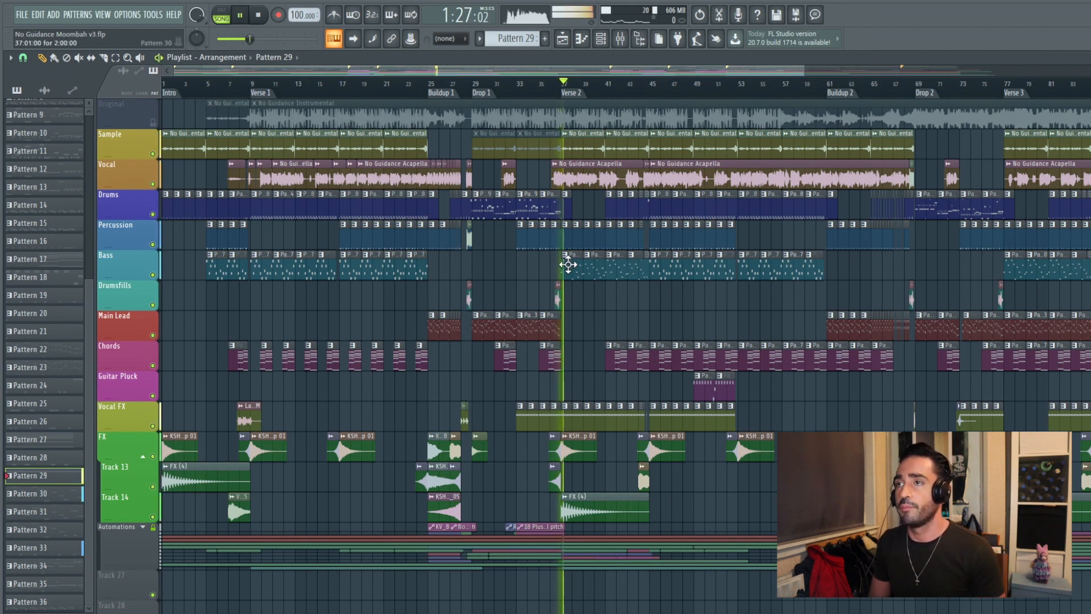
right_click(628, 311)
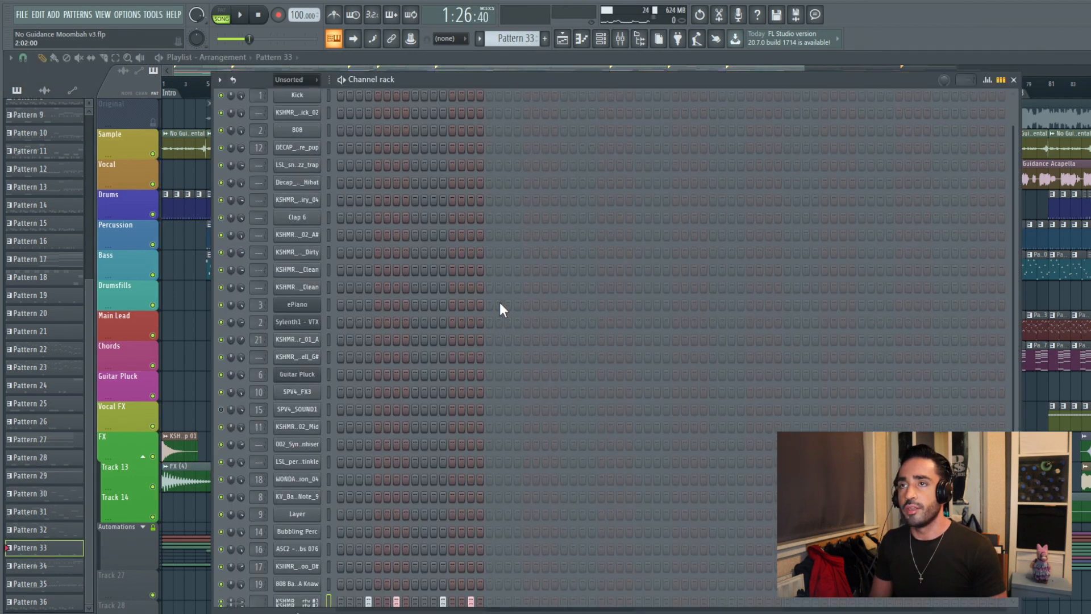
scroll(500, 302, down, 1)
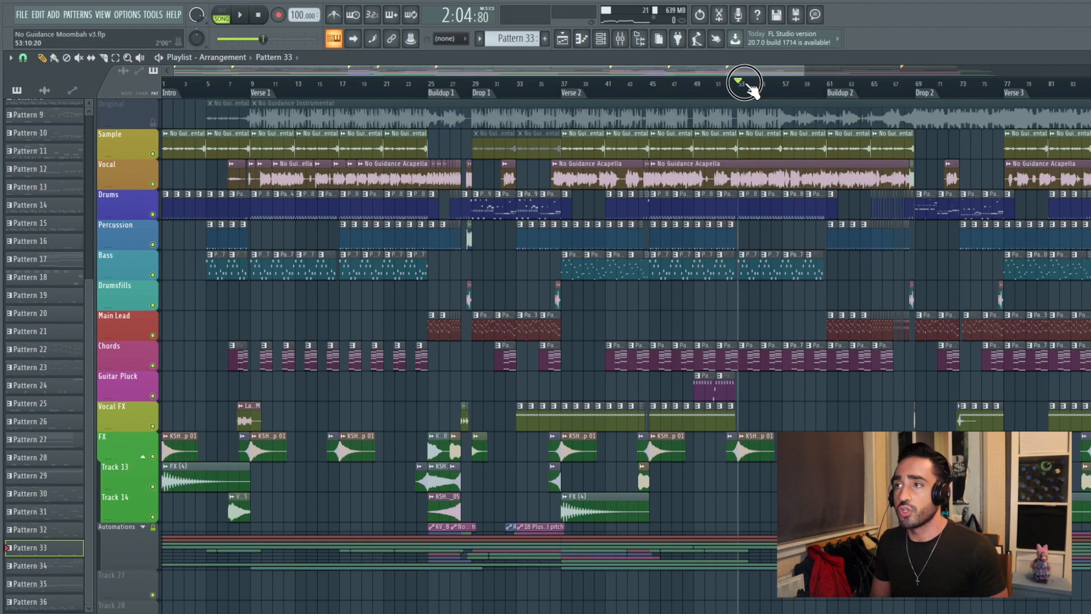
- Listen to the last part of Verse 2 from bar 53, skipping ahead to about bar 59
key(space)
click(803, 87)
key(space)
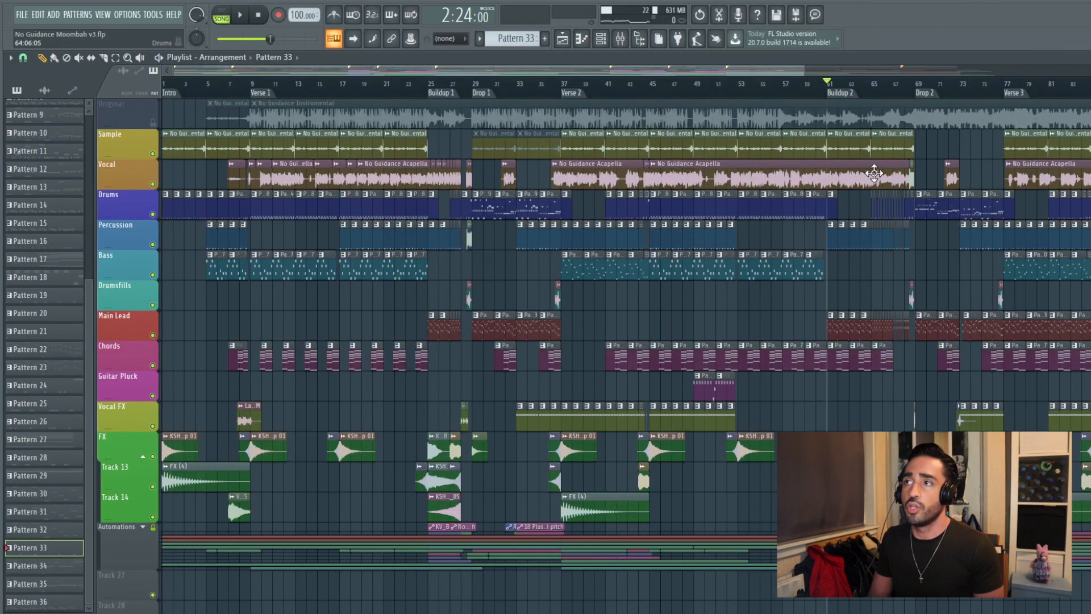
- Play Buildup 2 from its start, skipping ahead to about bar 65 and then to its final bars before Drop 2
key(space)
key(space)
key(space)
right_click(885, 280)
right_click(872, 270)
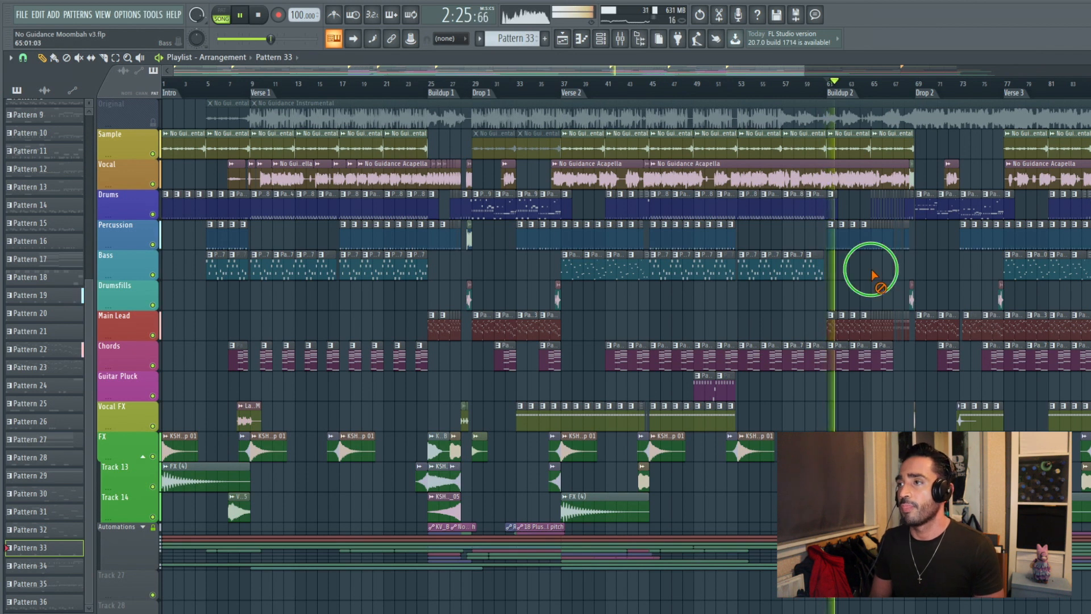
click(873, 84)
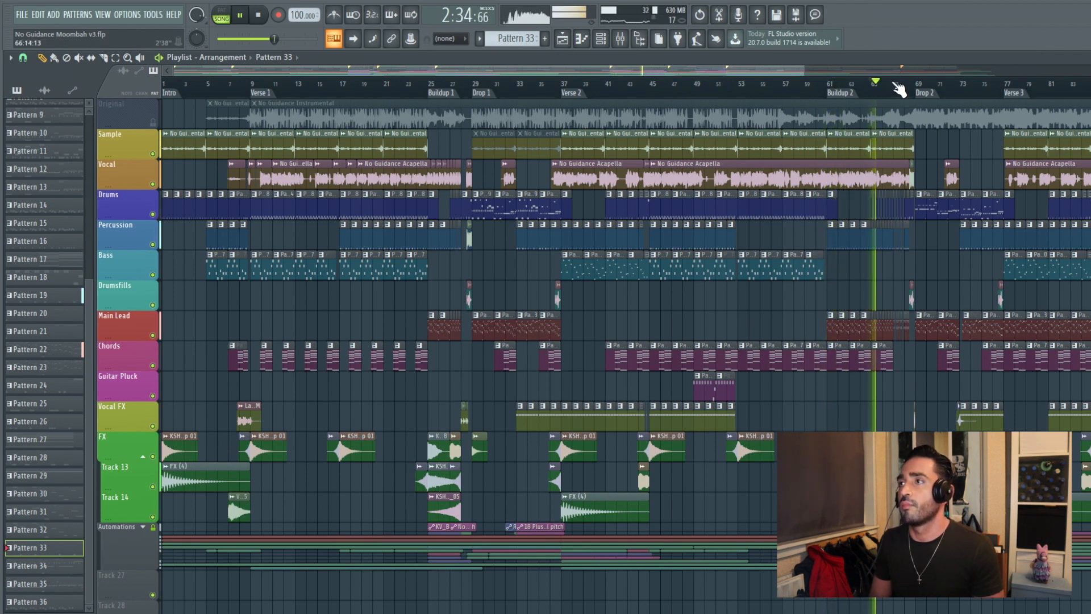
click(907, 84)
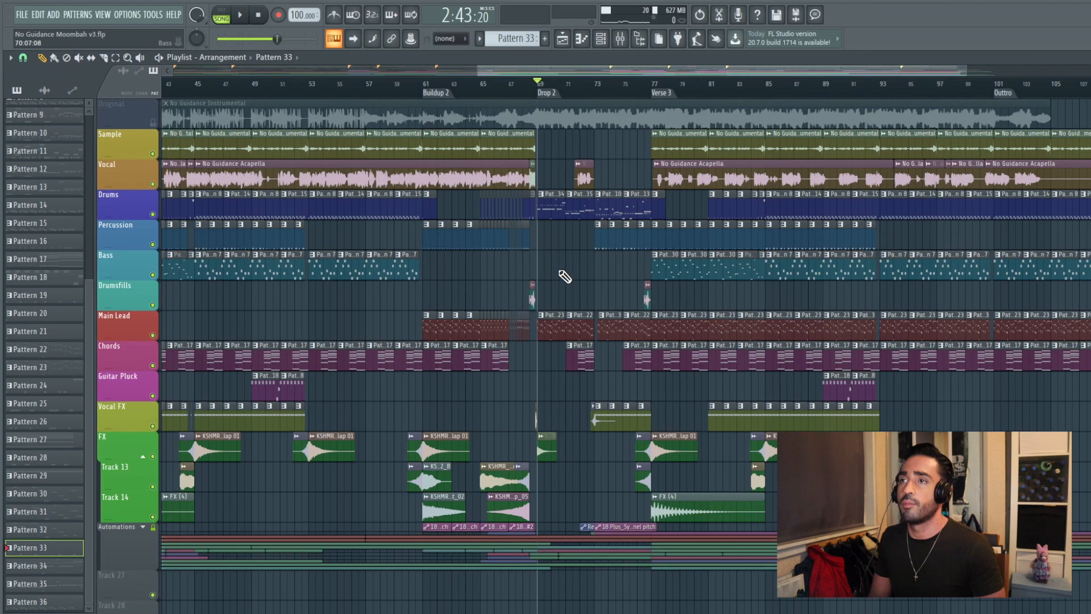
- Play Drop 2 and audition Pattern 34 on its own in the channel rack, examining its hi-hat channel
key(space)
key(space)
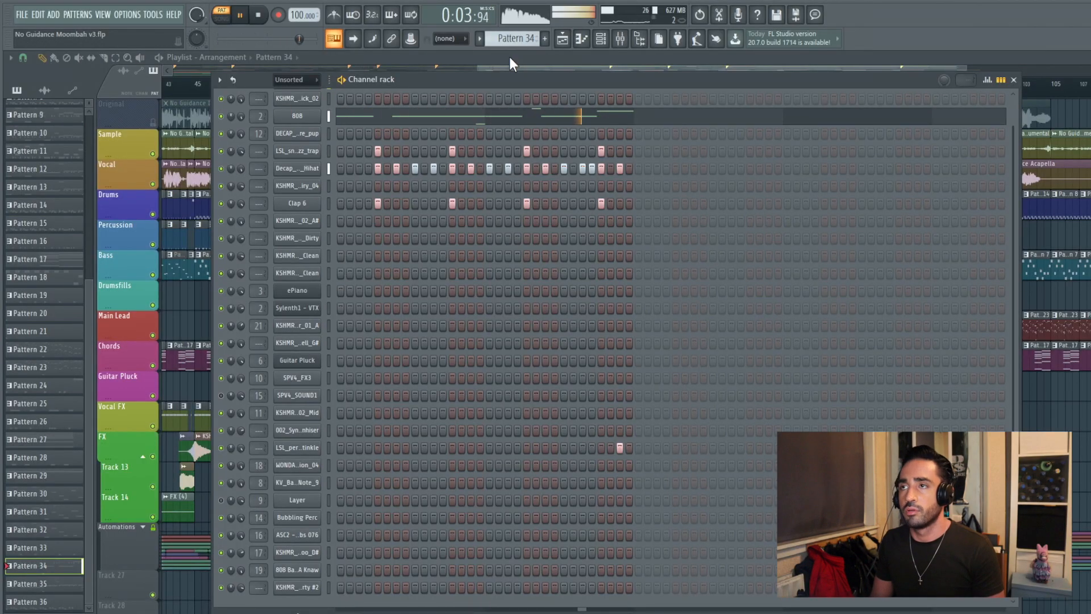
key(space)
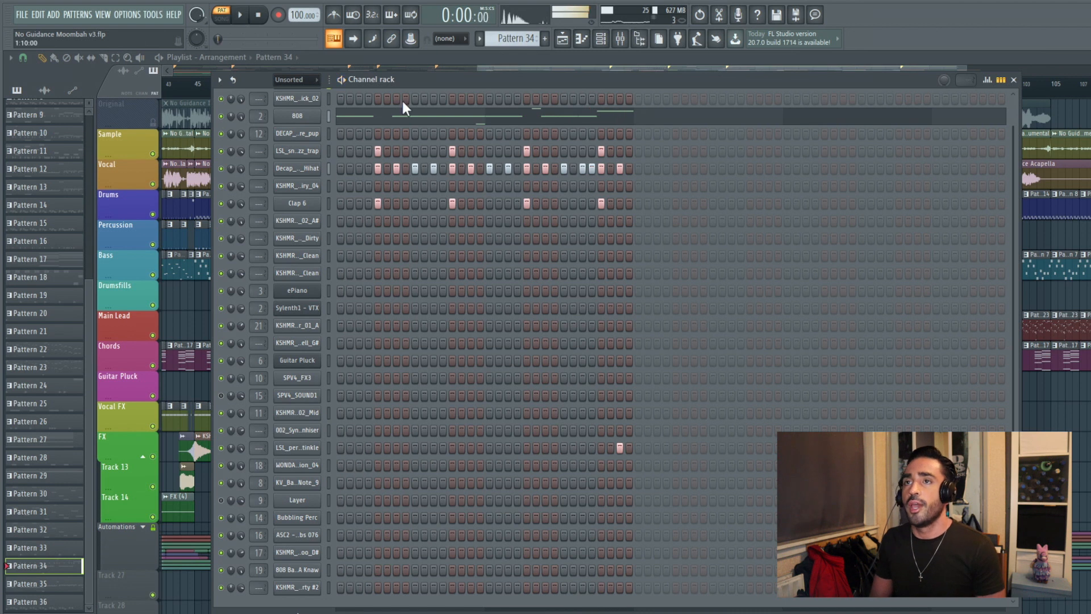
click(314, 171)
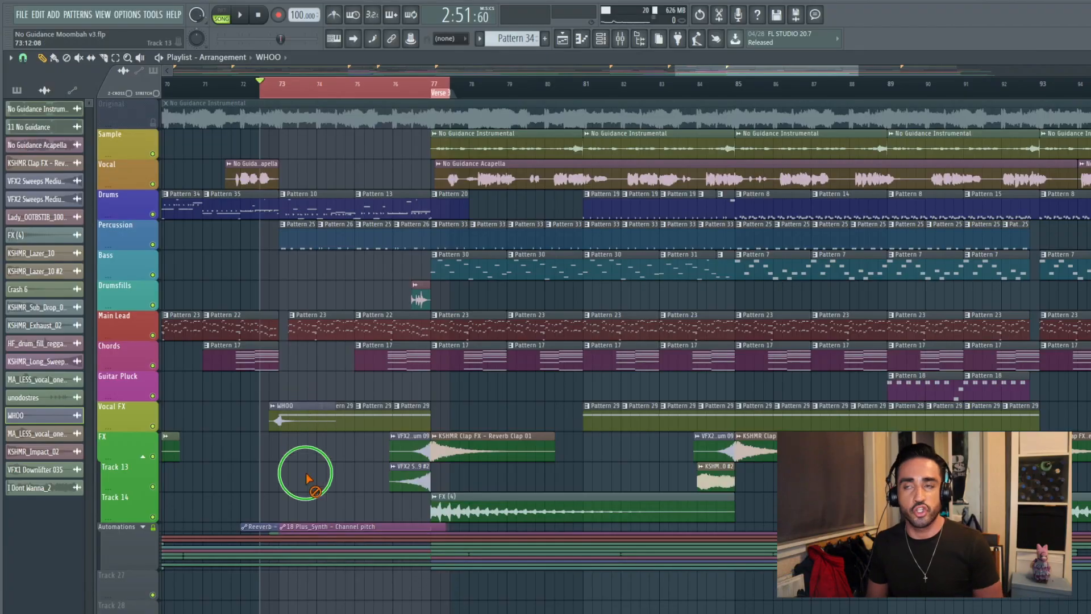
- Play the second half of Drop 2 from about bar 73, skipping ahead to the transition into Verse 3
key(space)
right_click(305, 382)
right_click(306, 381)
right_click(307, 383)
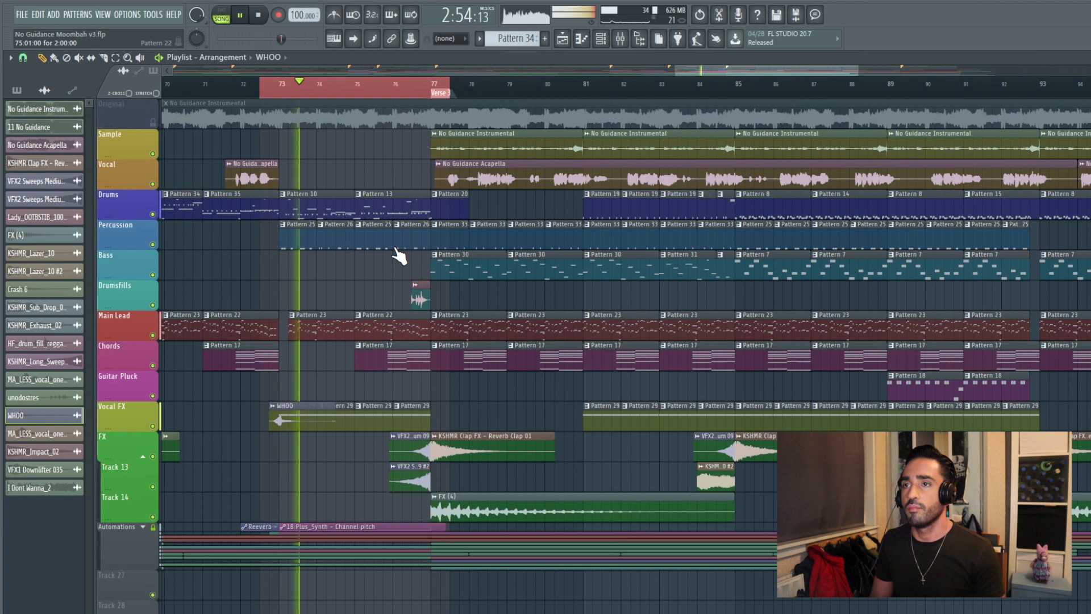
click(395, 96)
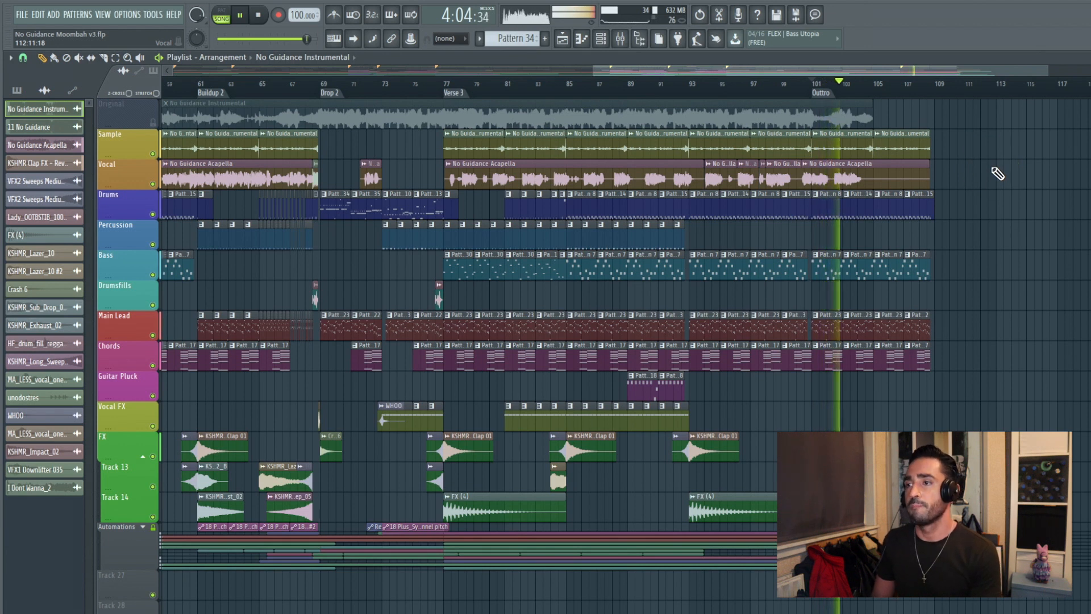
click(990, 166)
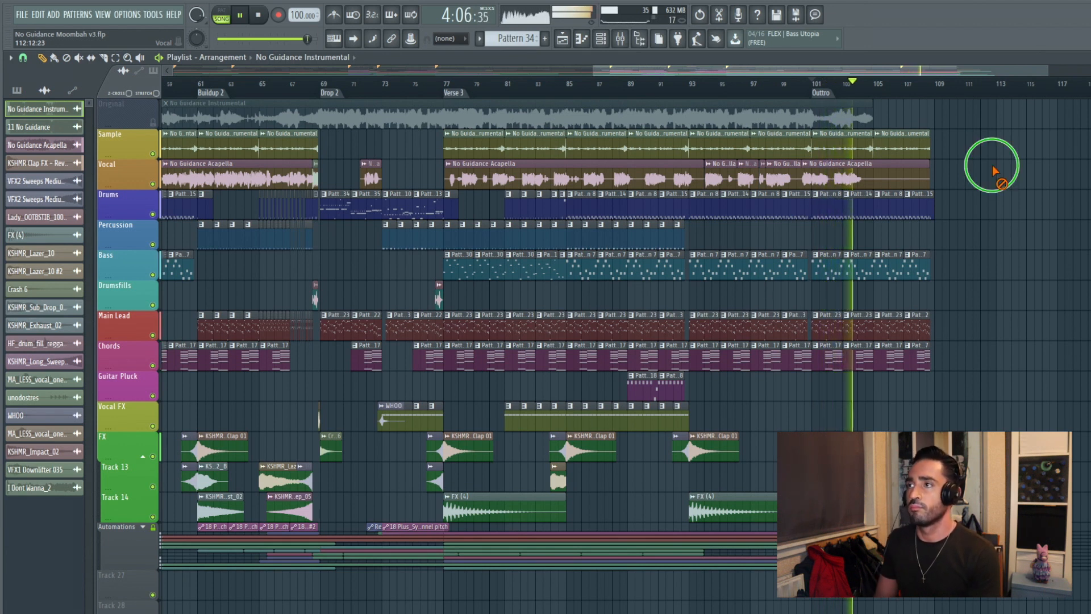
click(994, 166)
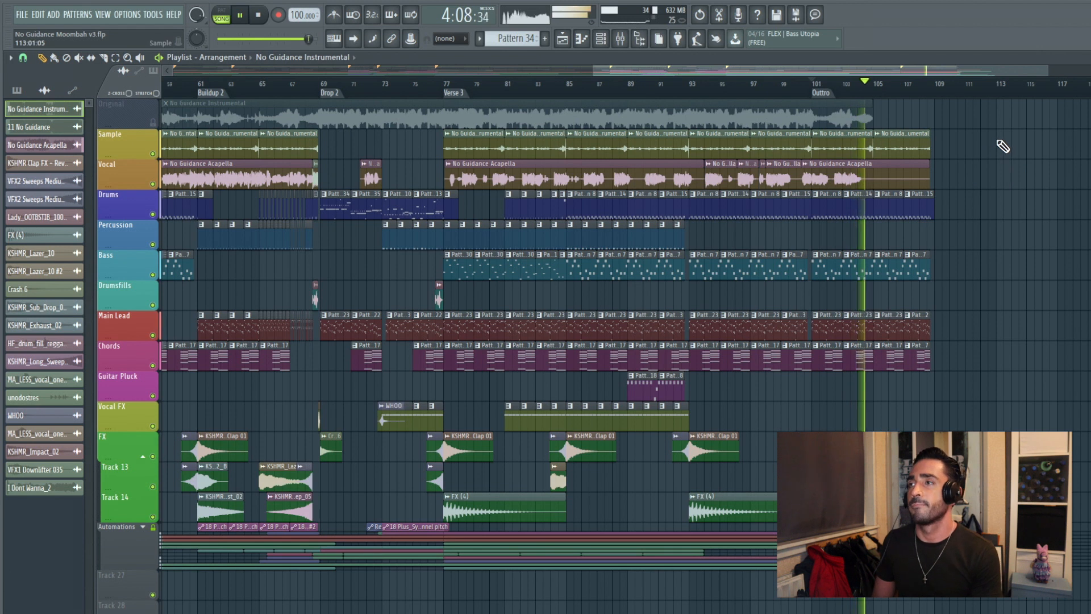